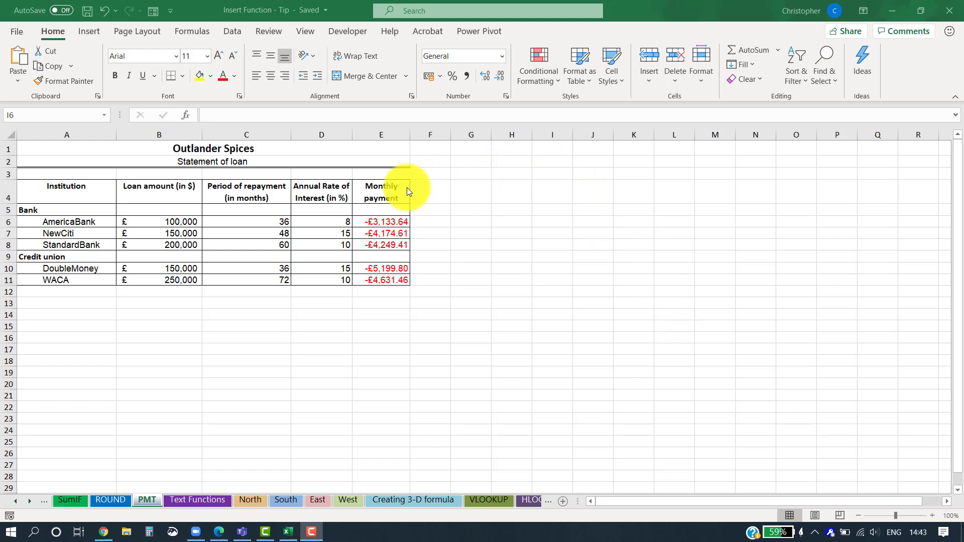
# - Inspect the monthly payment formula in cell E6
pyautogui.doubleClick(384, 223)
pyautogui.click(384, 223)
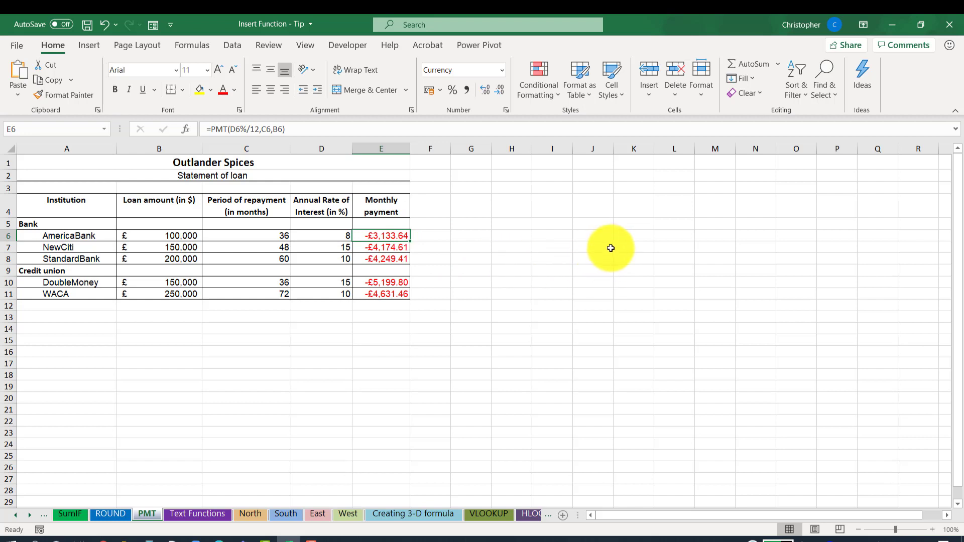
# - In cell J6, open Insert Function and search for functions matching loan
pyautogui.click(600, 236)
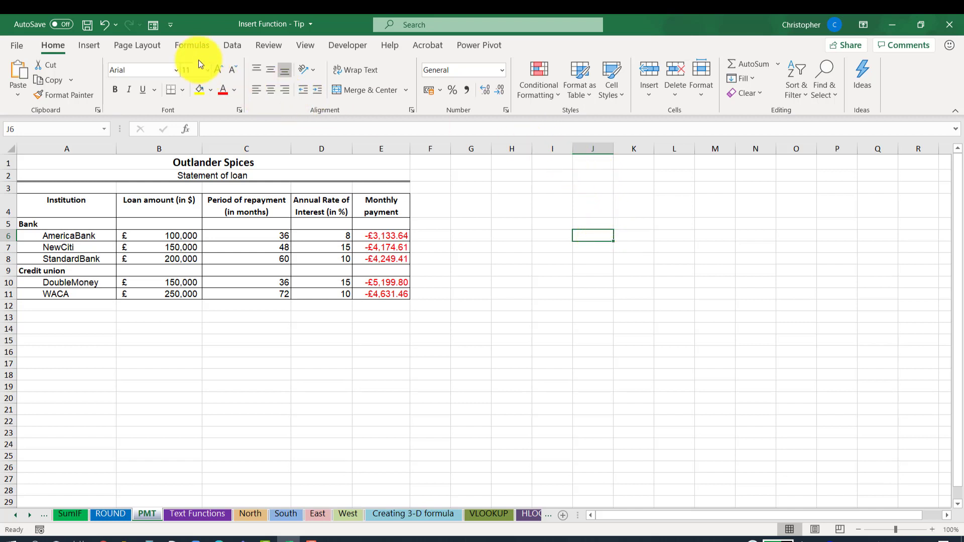
pyautogui.click(195, 46)
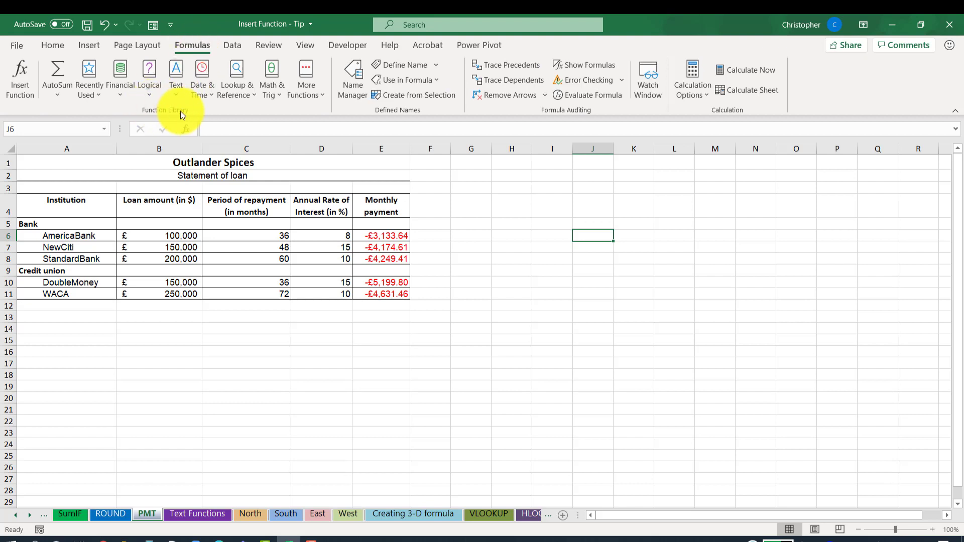
pyautogui.click(122, 90)
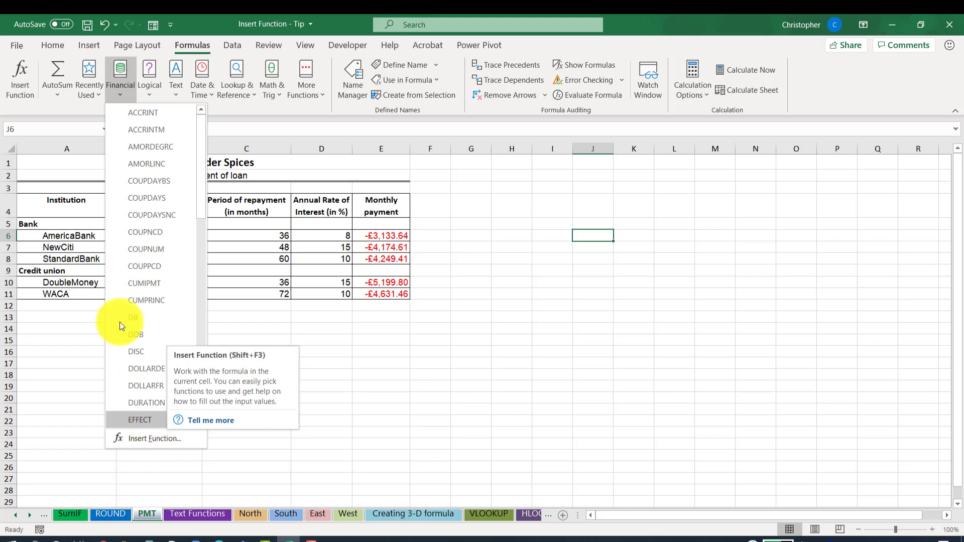
pyautogui.click(119, 68)
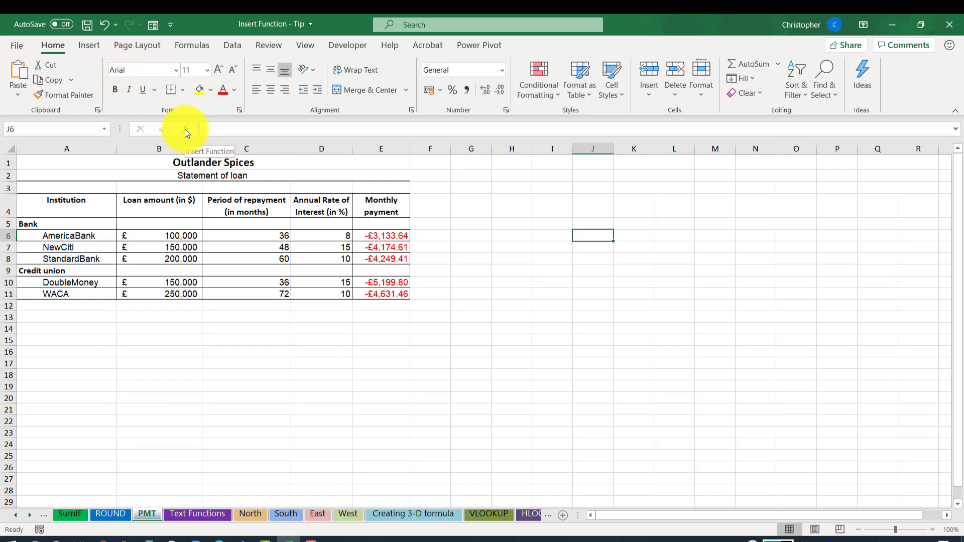
pyautogui.click(185, 43)
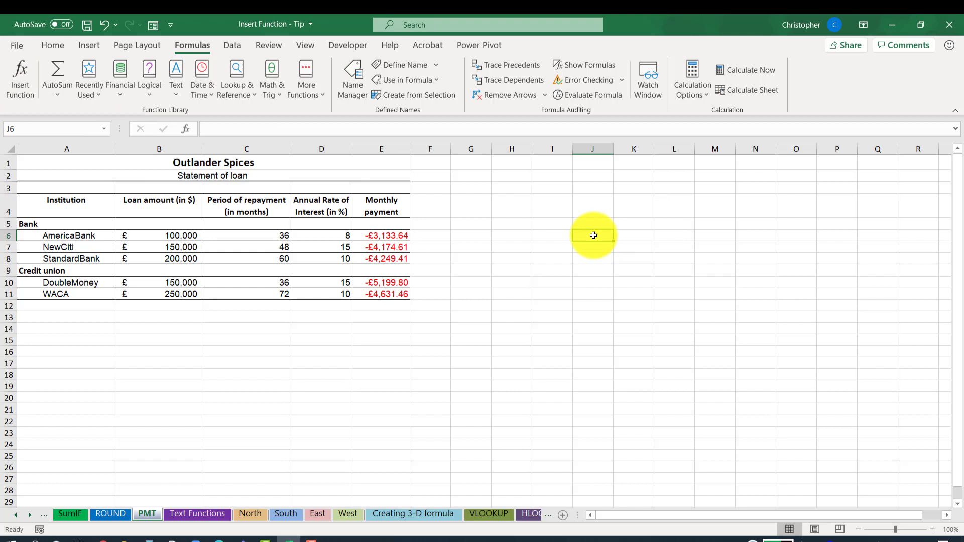
pyautogui.click(14, 83)
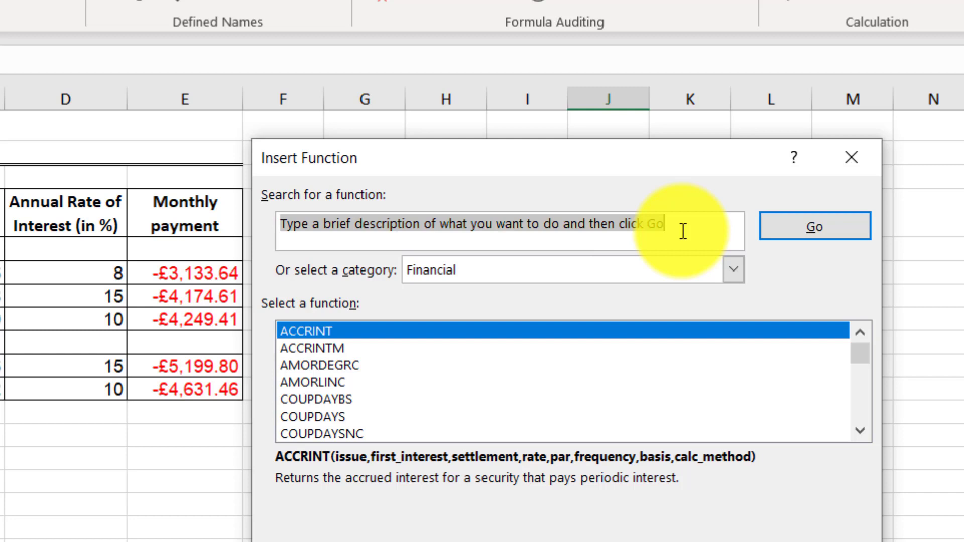
pyautogui.write('loan')
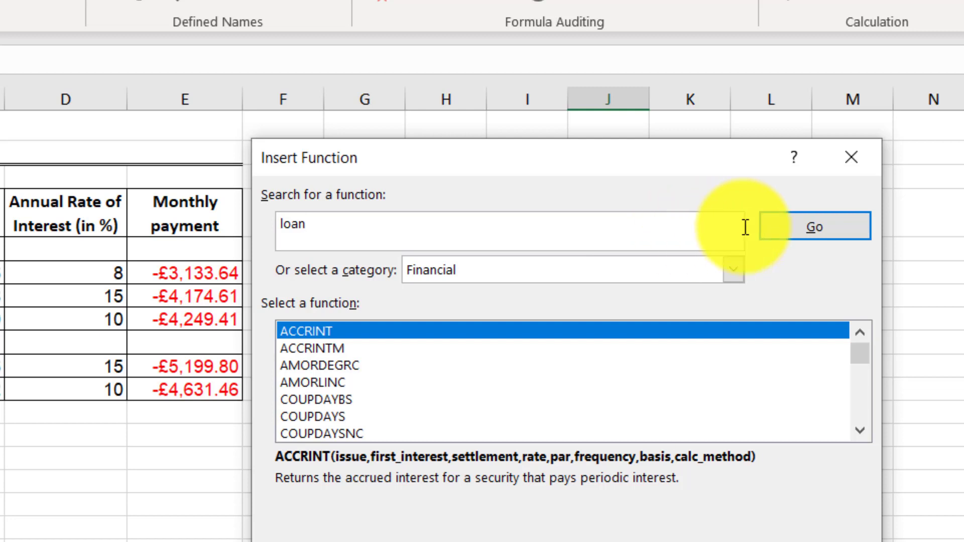
pyautogui.click(824, 234)
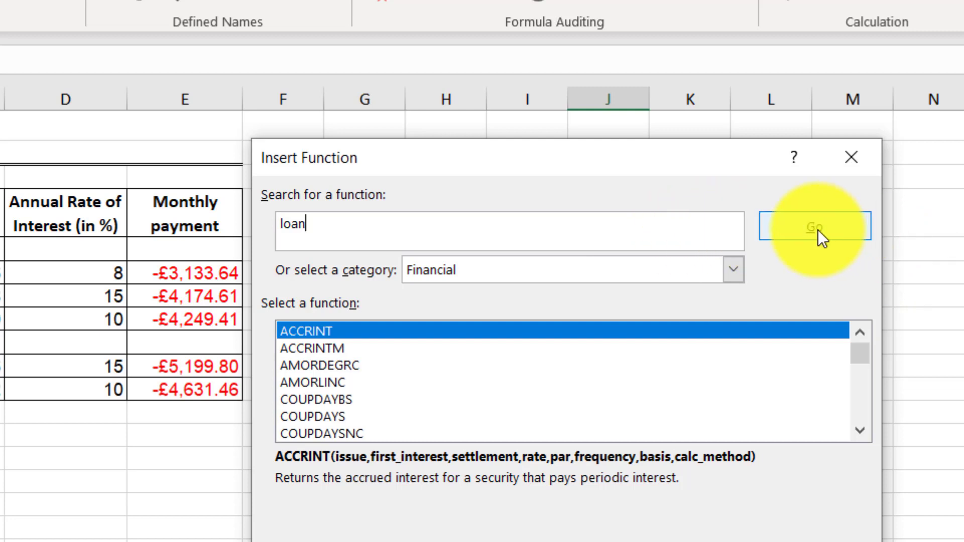
pyautogui.click(817, 230)
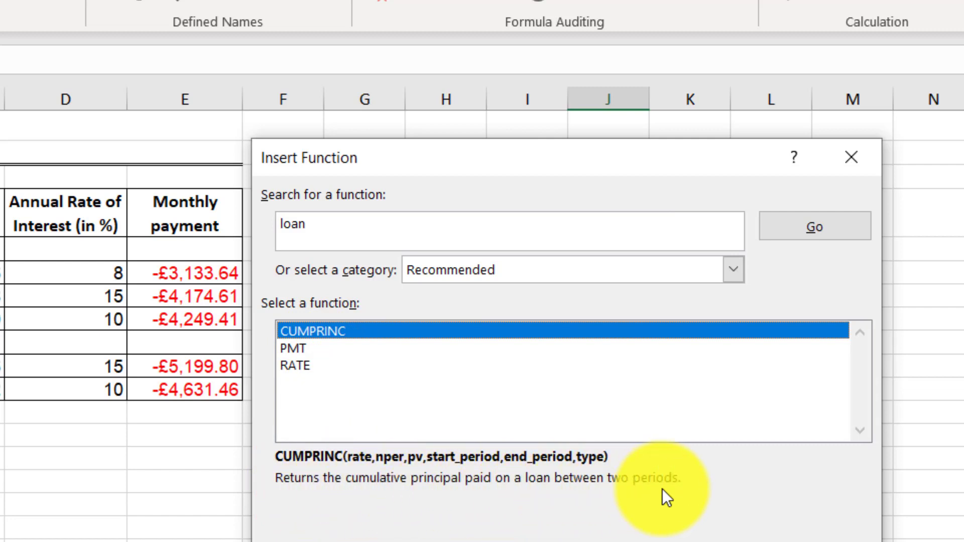
# - Choose the PMT function and set its Rate argument to 6%/12
pyautogui.click(303, 351)
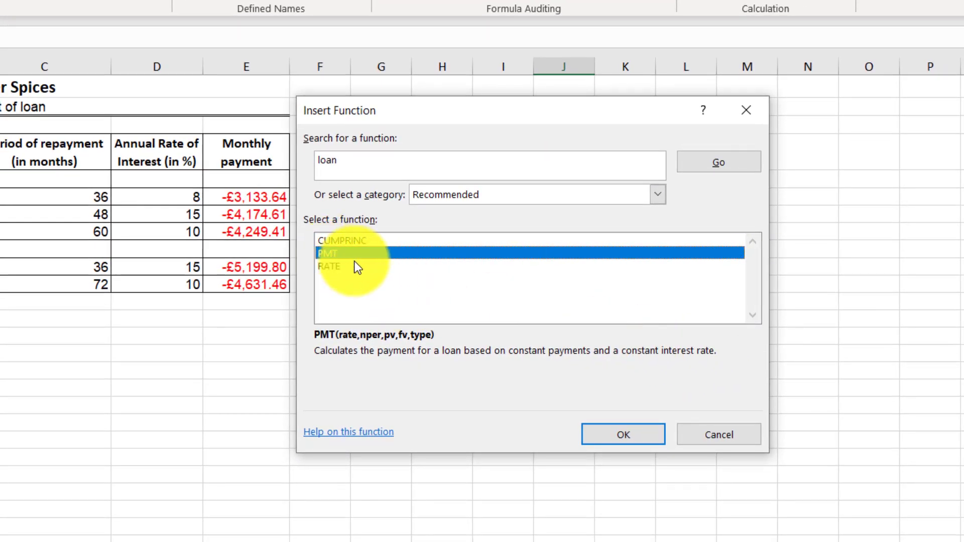
pyautogui.click(619, 432)
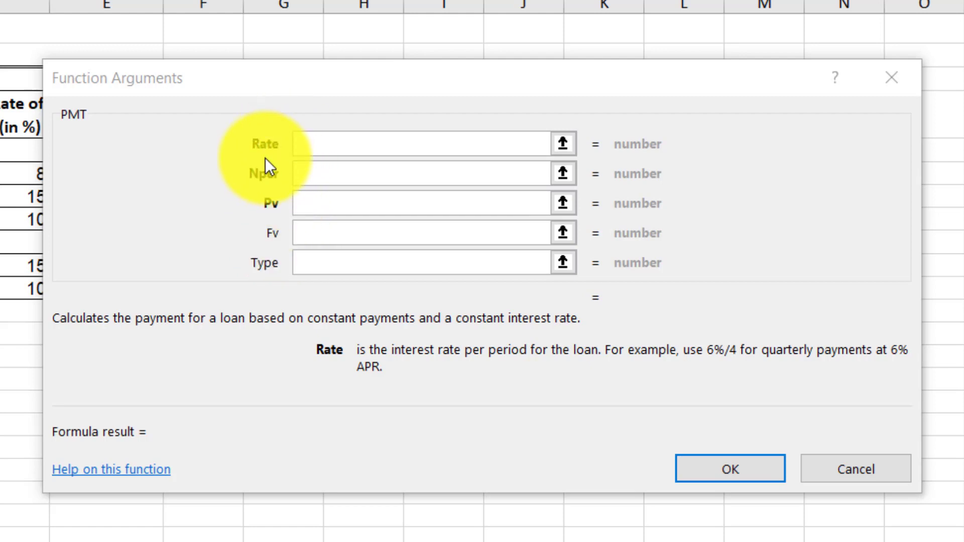
pyautogui.click(318, 142)
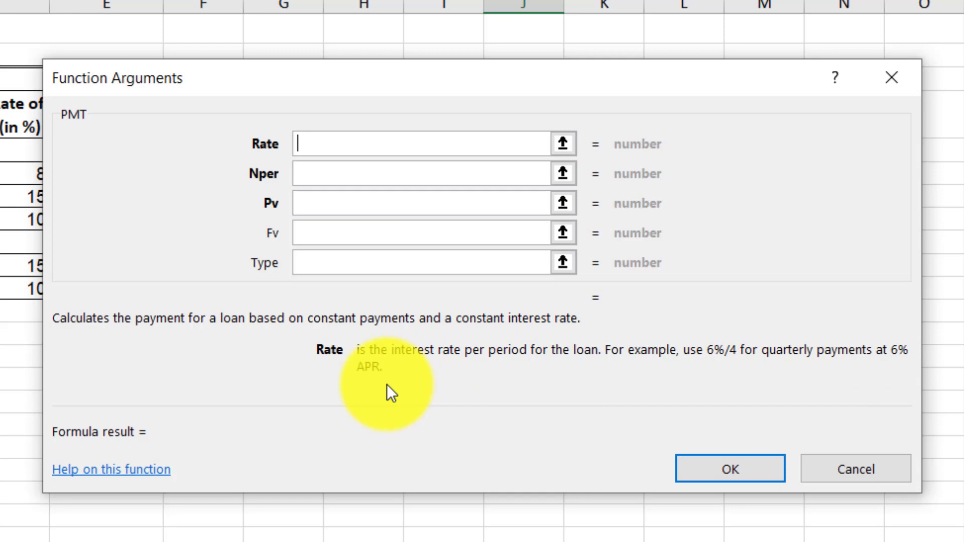
pyautogui.write('6%')
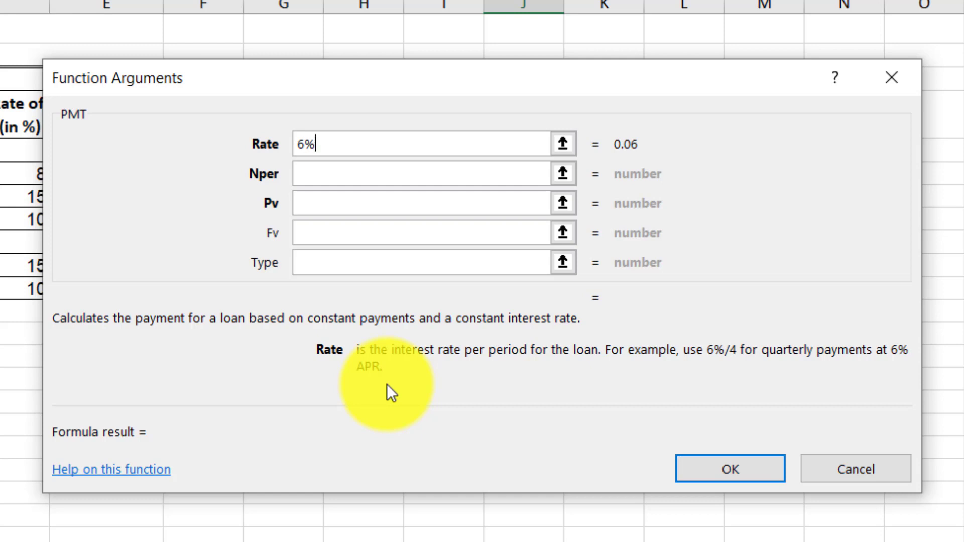
pyautogui.write('/12')
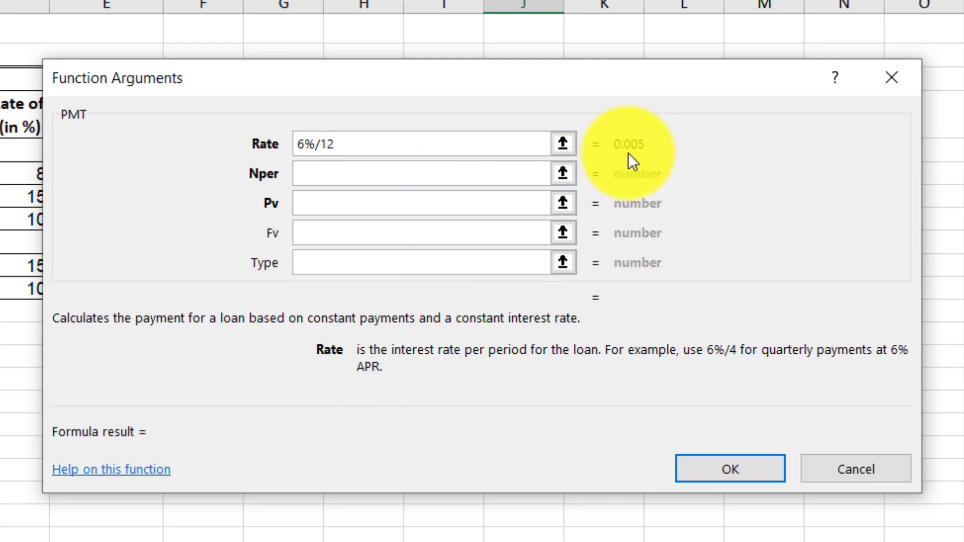
# - Set Nper to 12*30 and Pv to 250000, then confirm the PMT formula
pyautogui.click(334, 177)
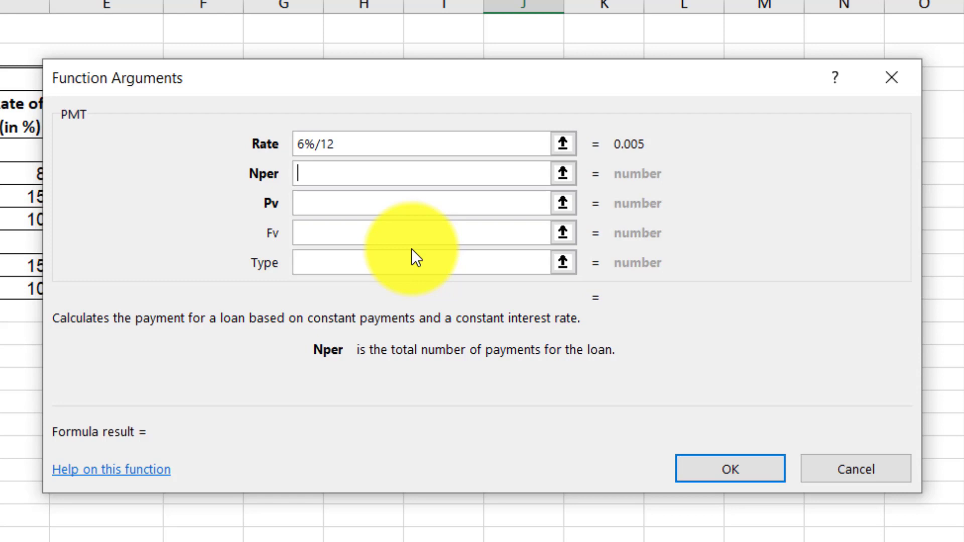
pyautogui.write('12')
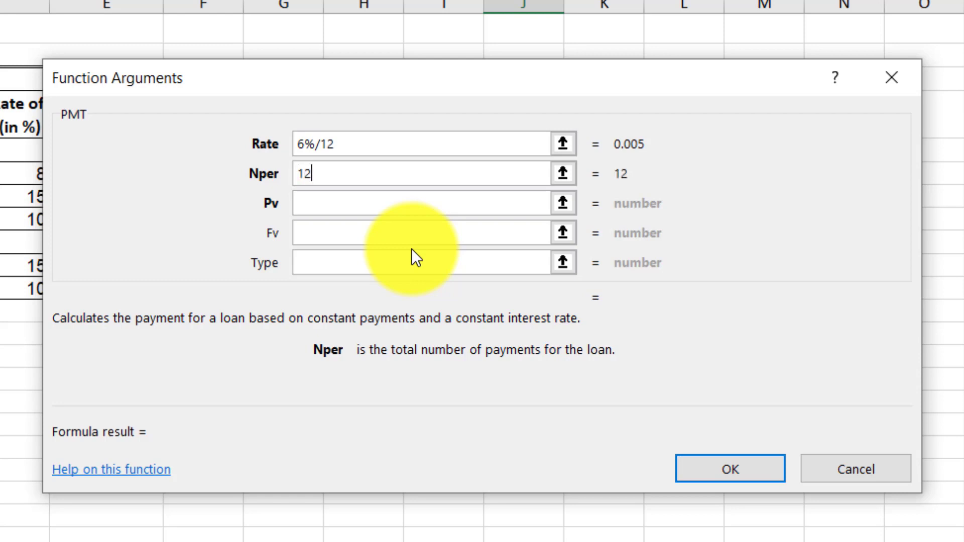
pyautogui.write('*30')
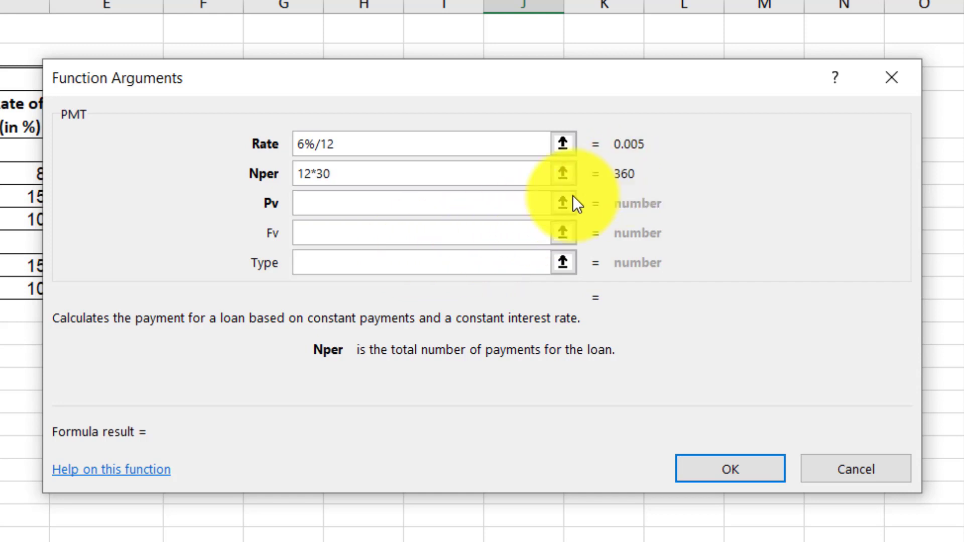
pyautogui.click(369, 207)
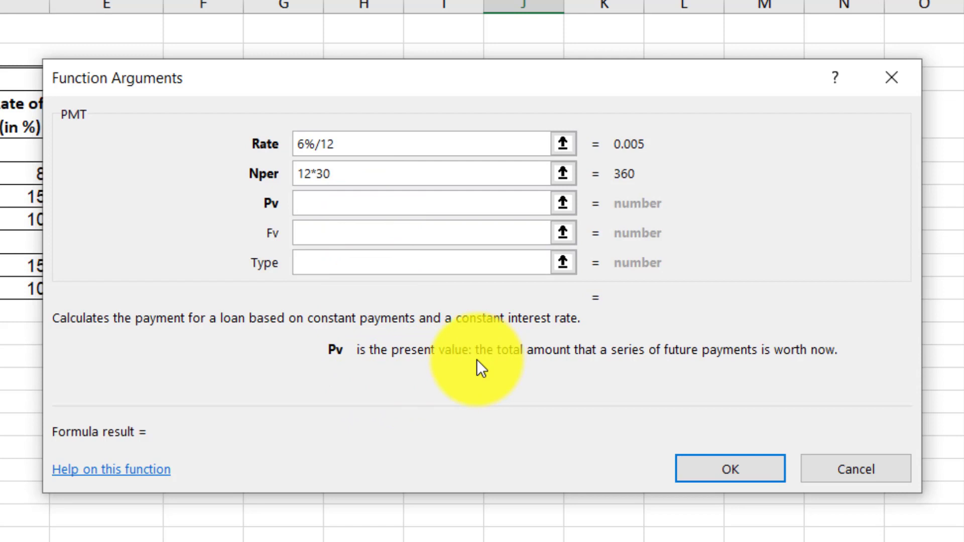
pyautogui.write('250000')
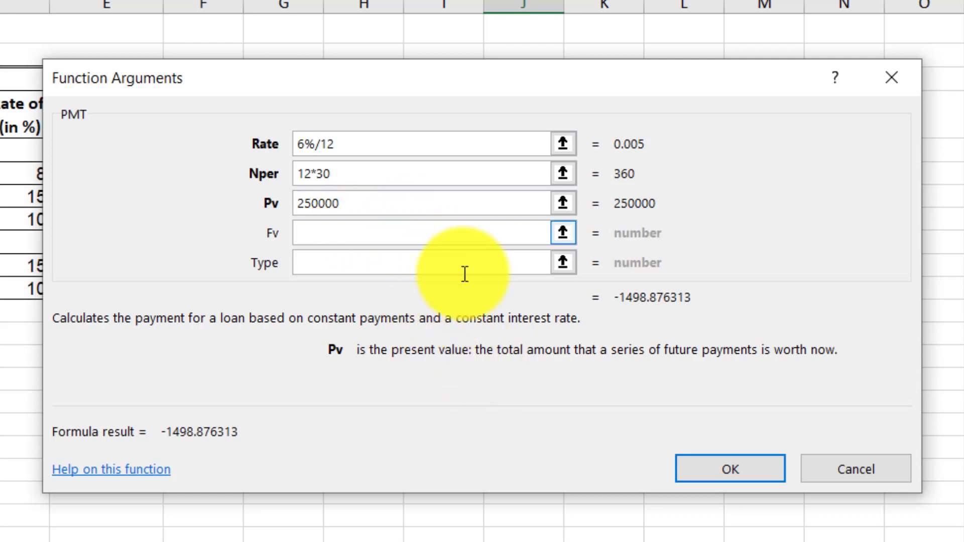
pyautogui.click(709, 467)
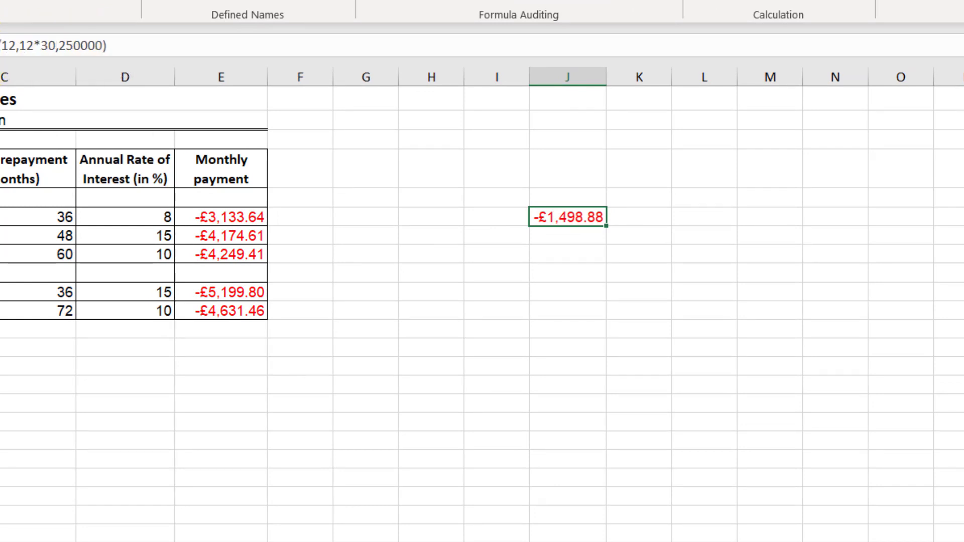
# - Reopen the PMT arguments for J6 and change Pv to 30000
pyautogui.hotkey('shift', 'F3')
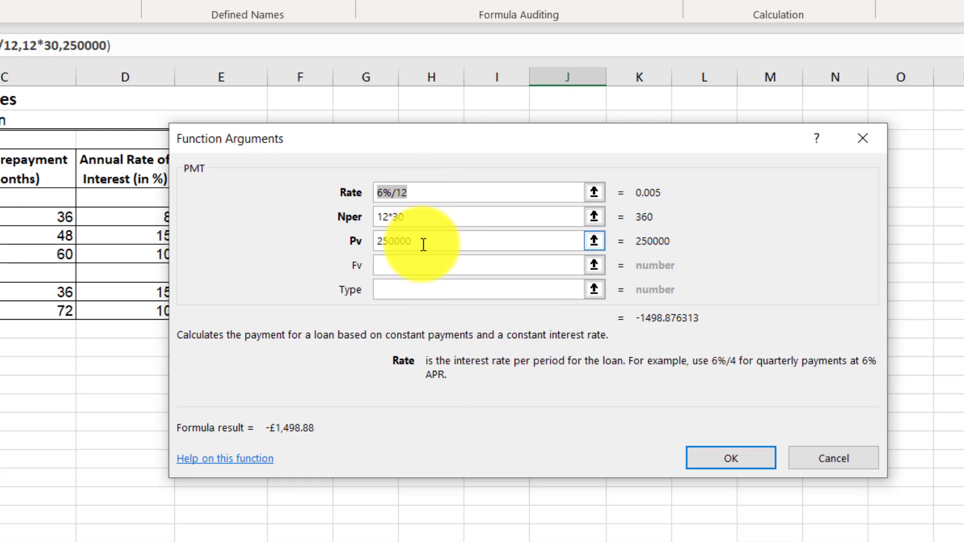
pyautogui.moveTo(423, 244); pyautogui.dragTo(368, 244)
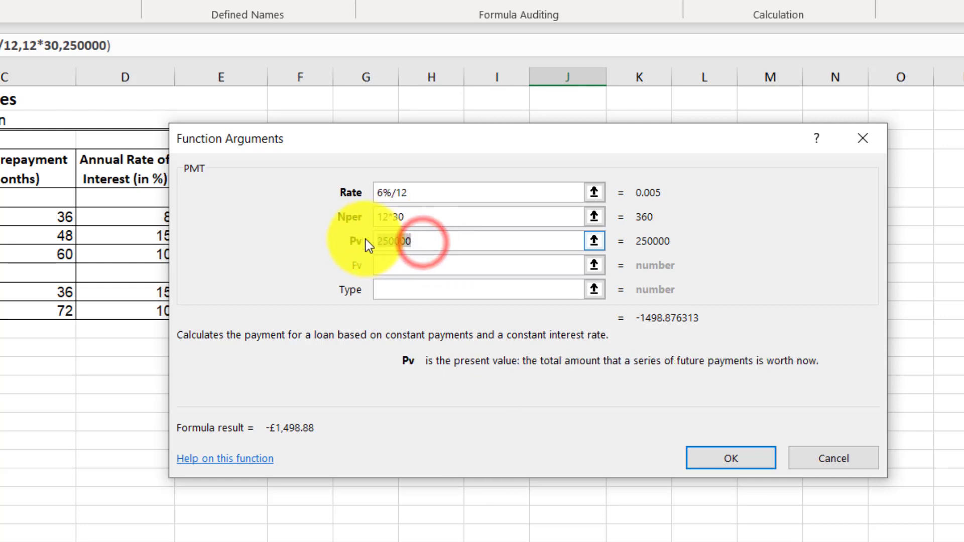
pyautogui.write('30000')
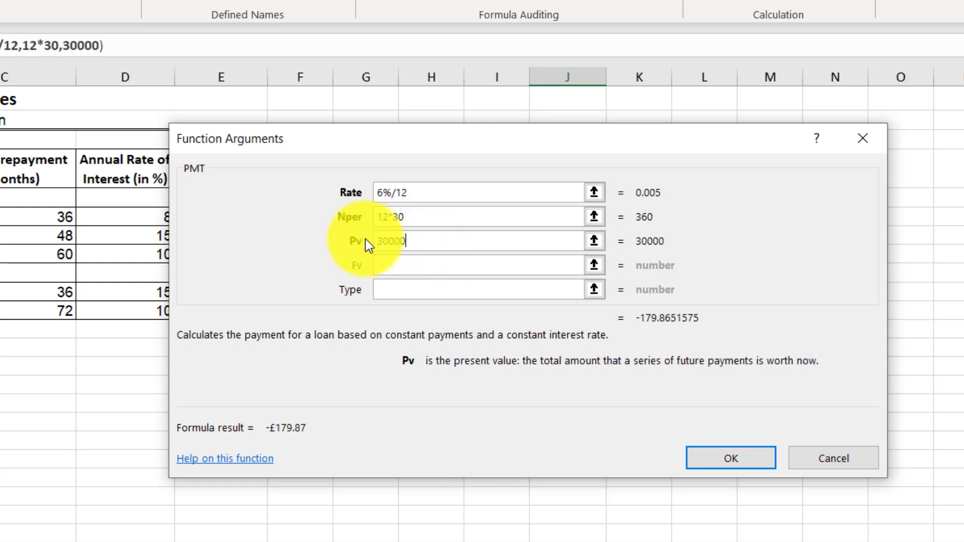
pyautogui.click(752, 460)
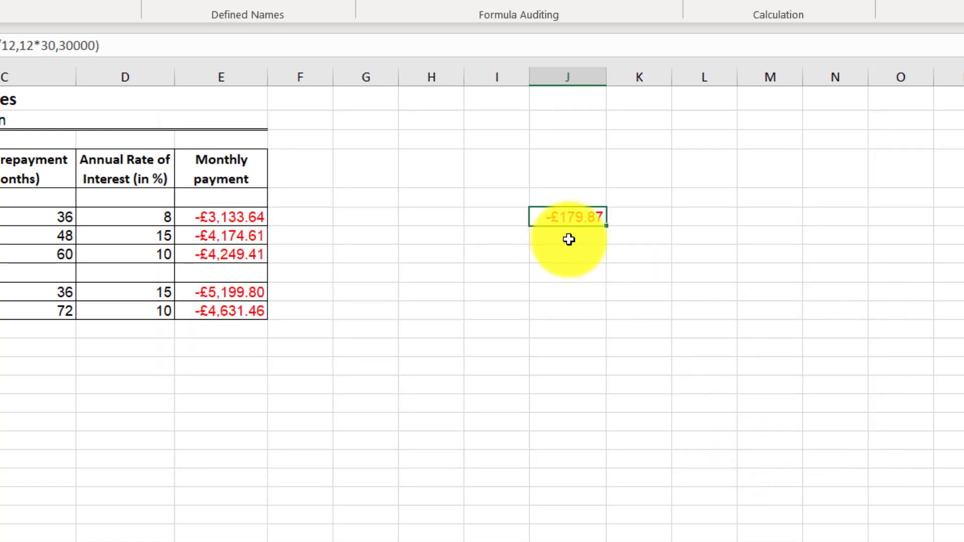
# - Reopen the PMT arguments for J6 and change Pv to 300000
pyautogui.click(100, 46)
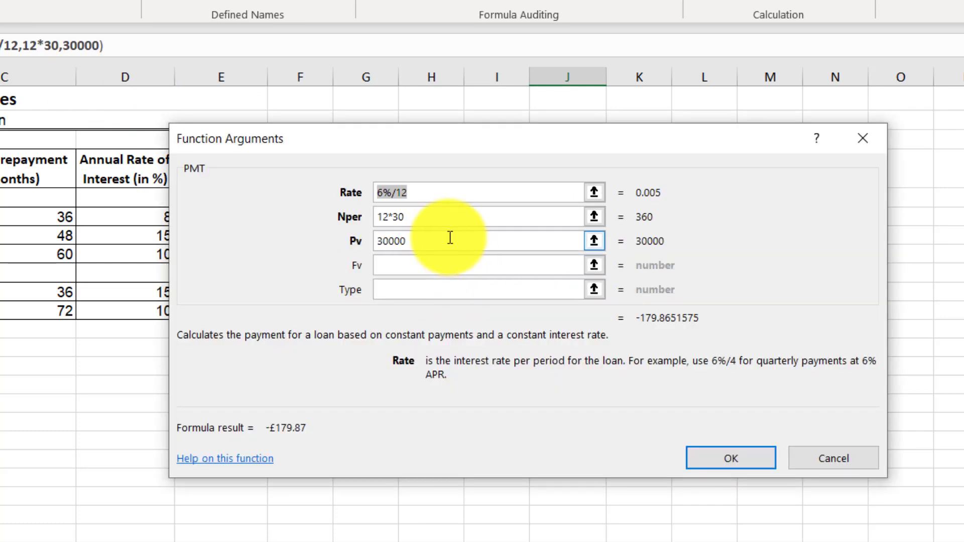
pyautogui.click(449, 238)
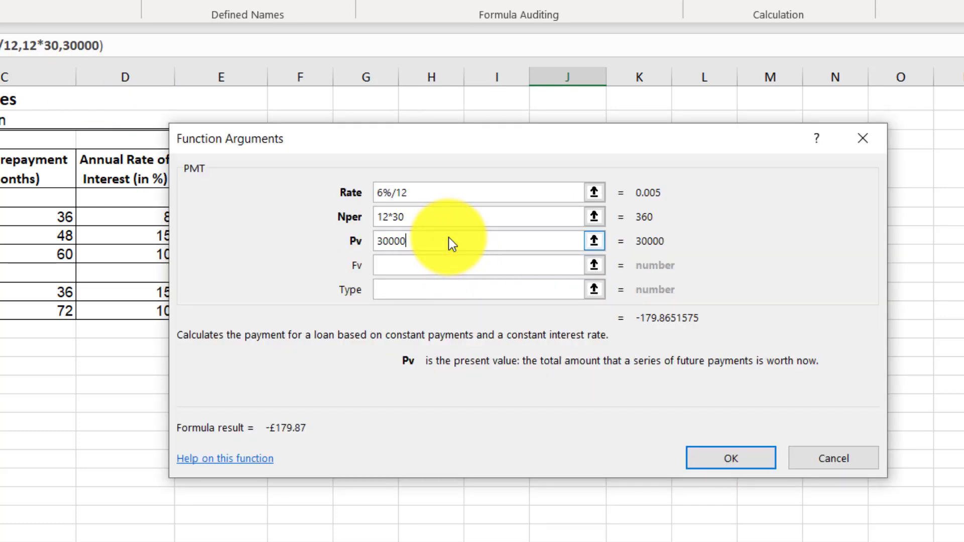
pyautogui.write('0')
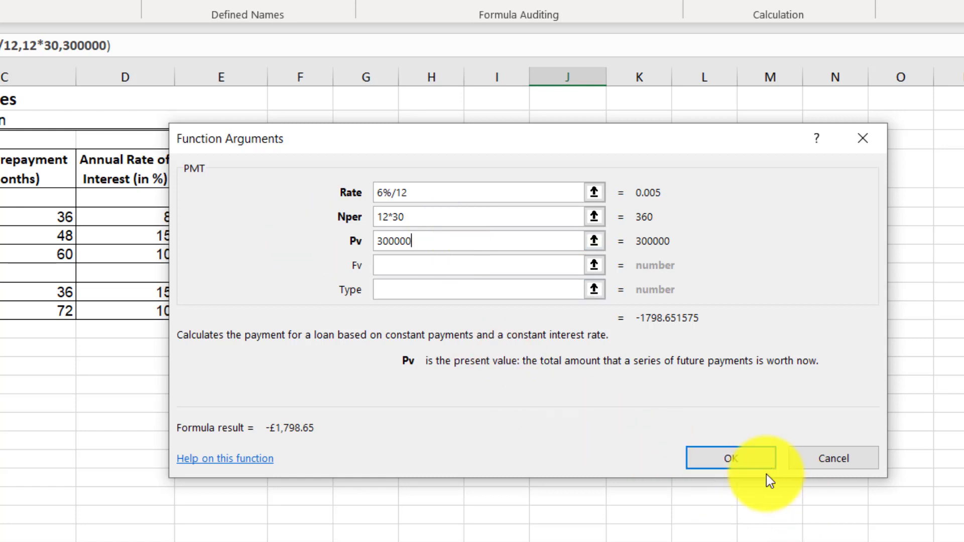
pyautogui.click(753, 456)
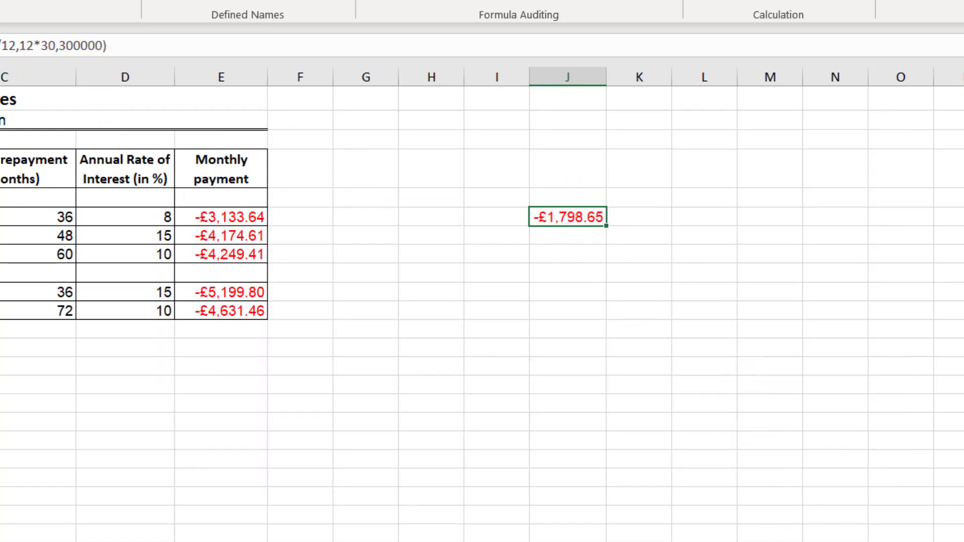
pyautogui.hotkey('shift', 'F3')
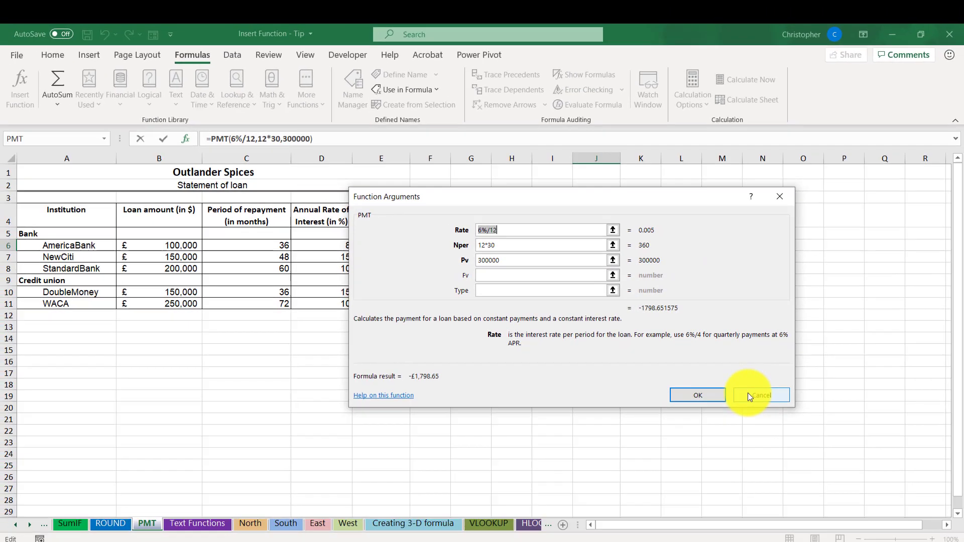
pyautogui.click(811, 454)
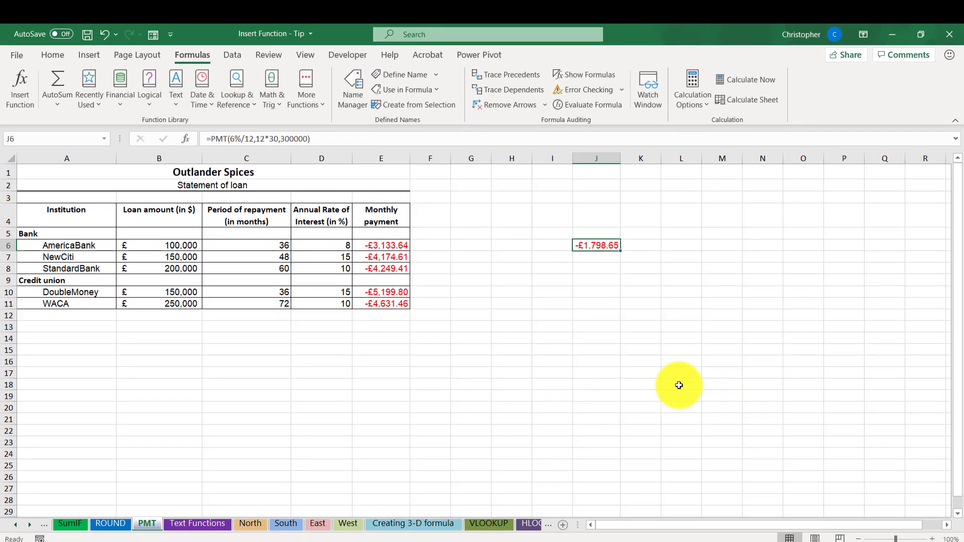